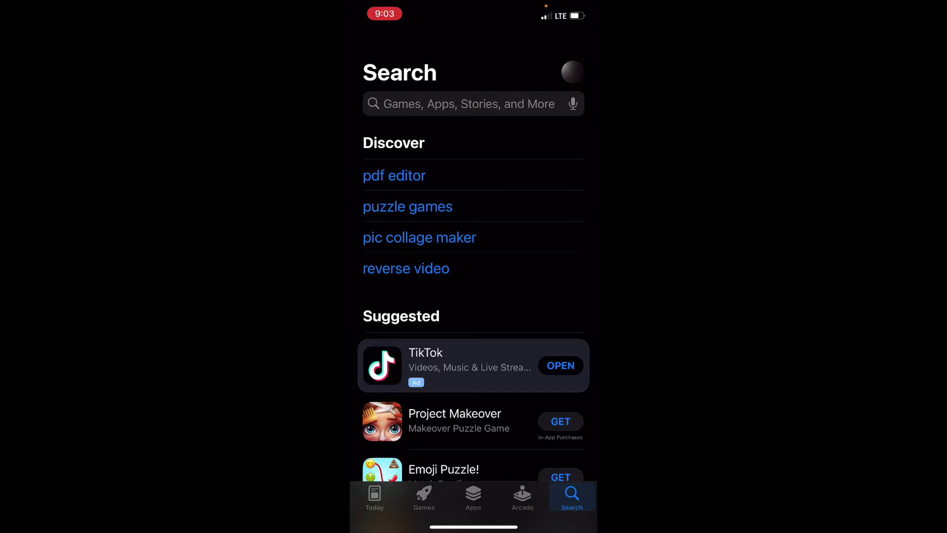
Search App Store for 'vechai' and open the vechainthor suggestion
left_click(466, 104)
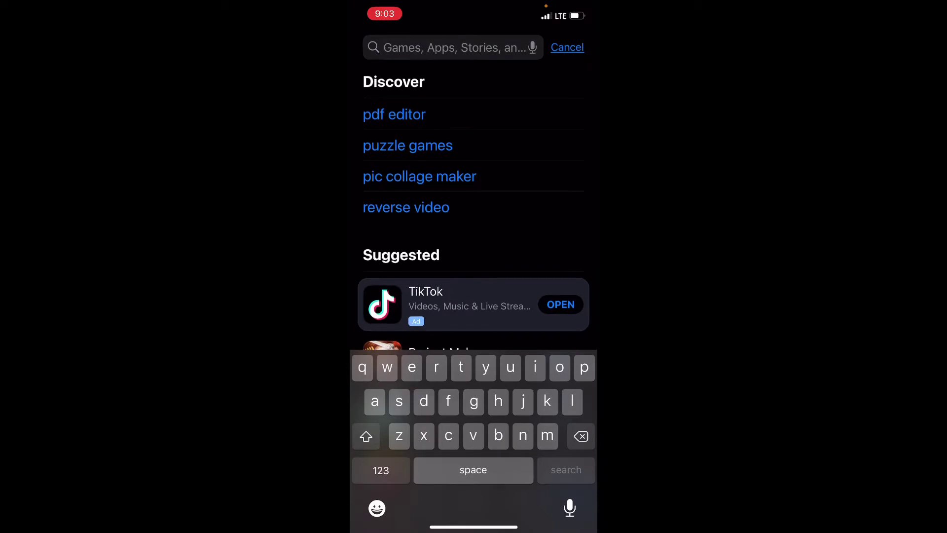
type("vechai")
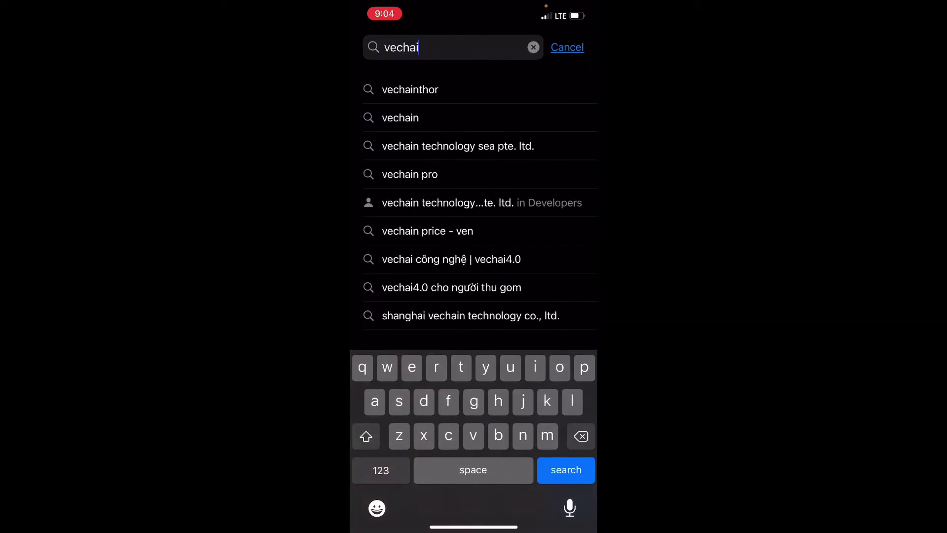
left_click(410, 89)
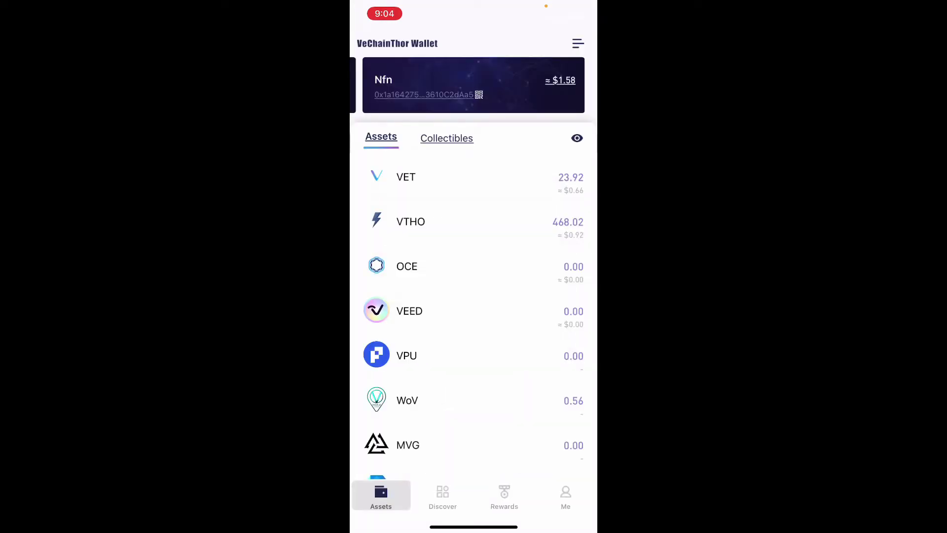
Go to the Me menu and bring up Manage Wallets
left_click(565, 498)
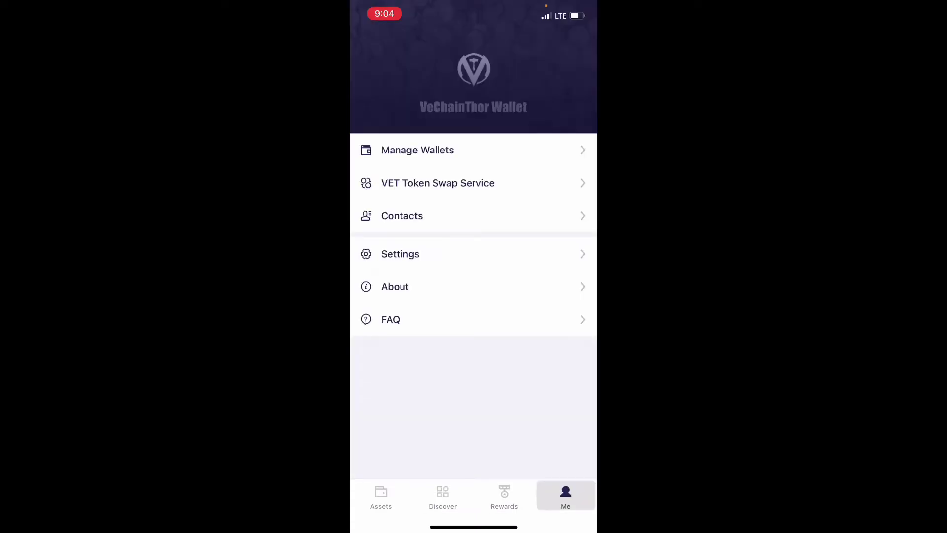
left_click(417, 149)
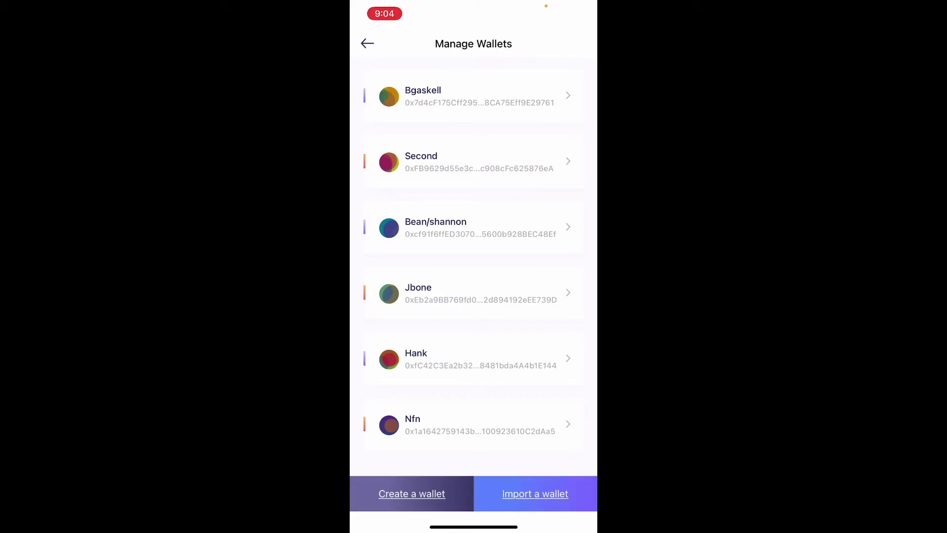
Start a new wallet named 'Tutorial' with a confirmed password and accept the user agreement
left_click(412, 494)
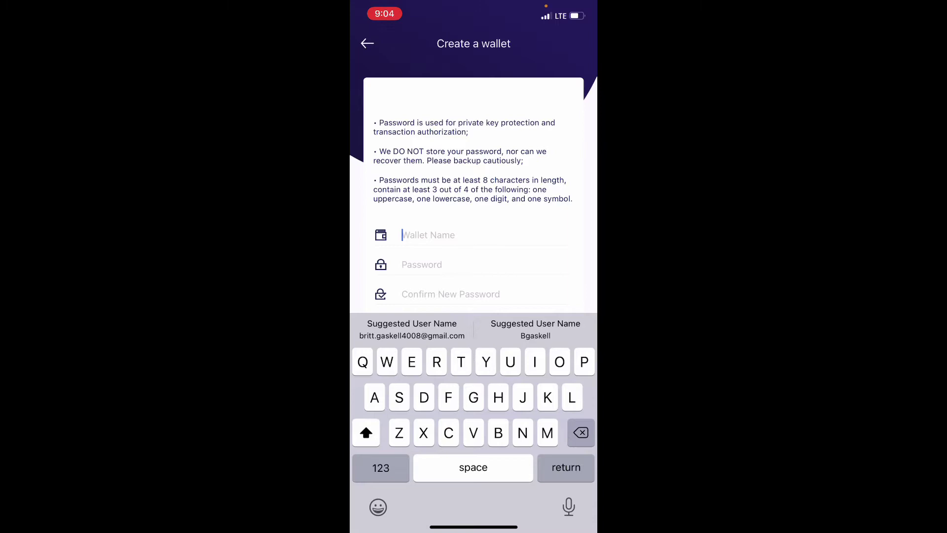
type("Tutor")
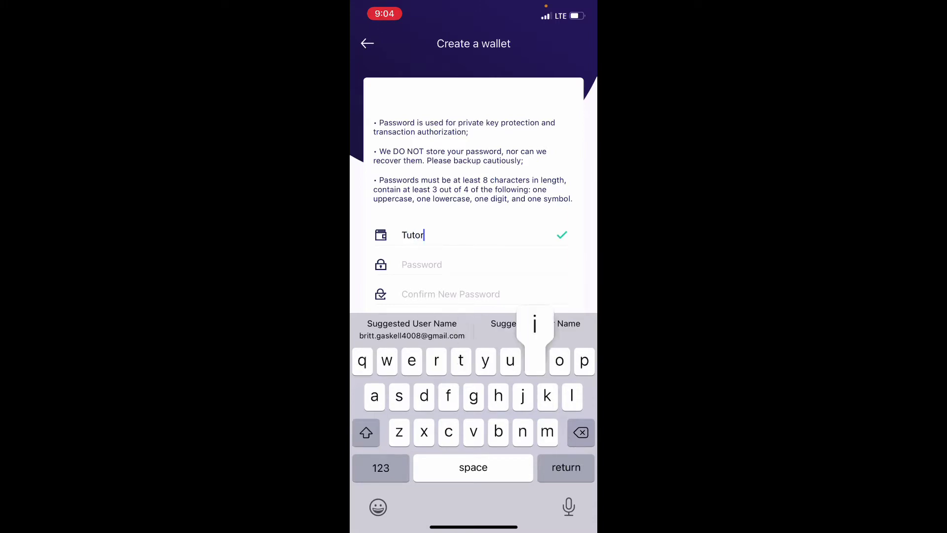
type("ial")
key("Return")
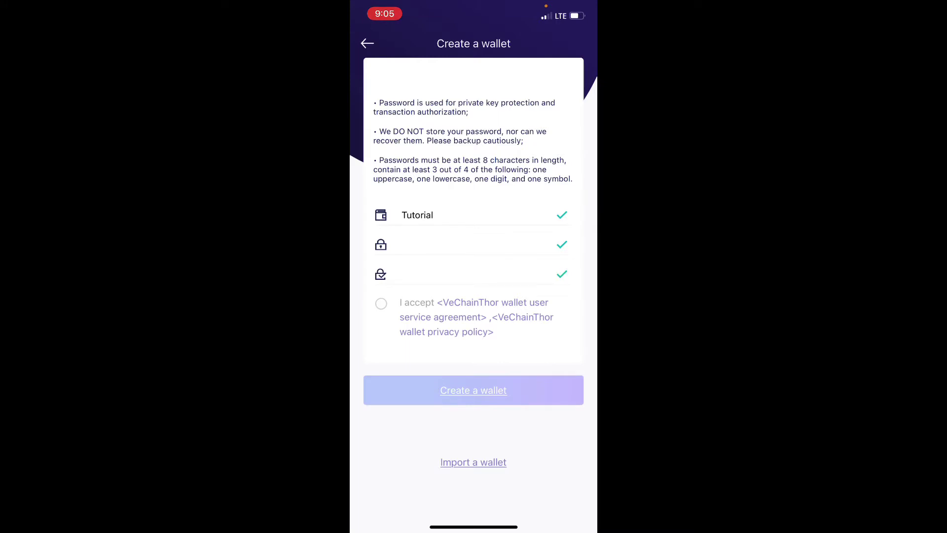
left_click(381, 323)
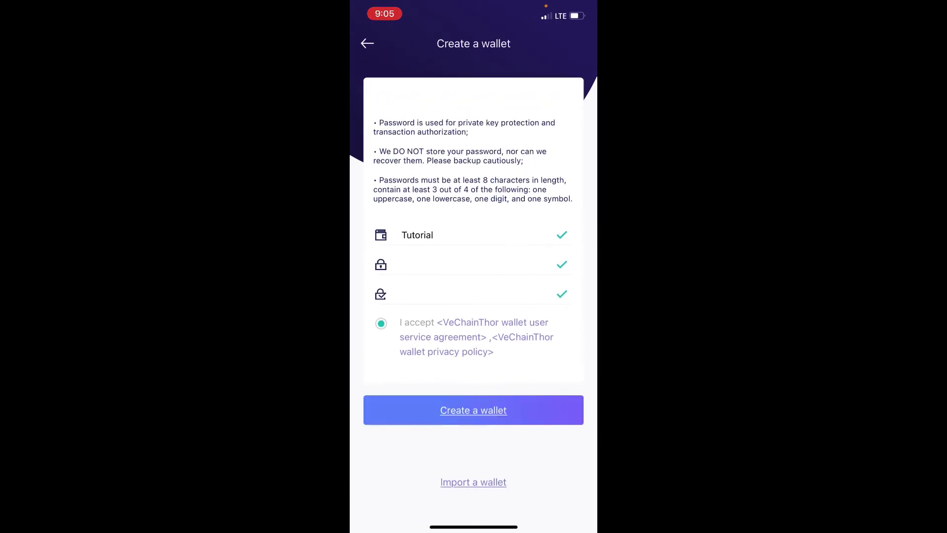
Create the Tutorial wallet and reach its Backup Now guidance
left_click(473, 409)
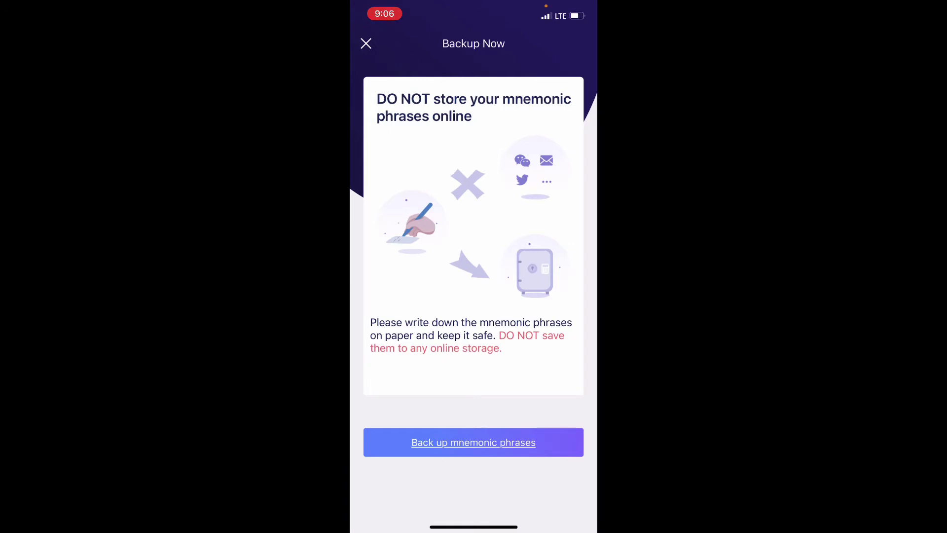
Begin the mnemonic backup, confirm readiness and submit the wallet password
left_click(474, 442)
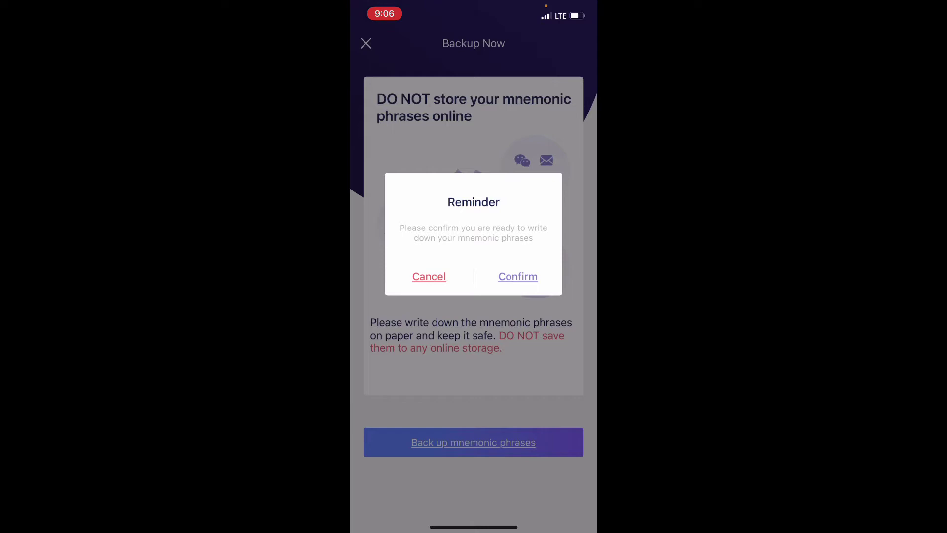
left_click(517, 276)
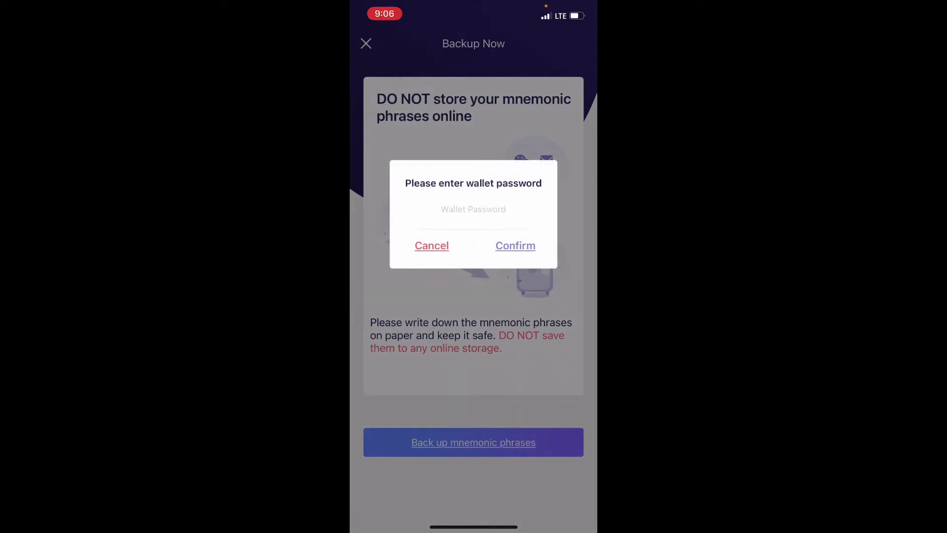
key("Return")
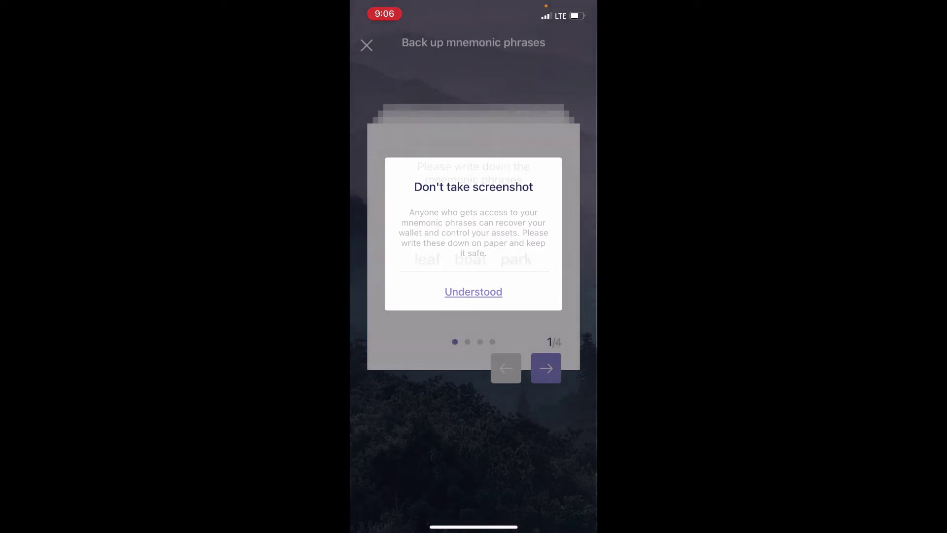
Acknowledge the screenshot warning, page through all four mnemonic word sets and complete viewing
left_click(473, 292)
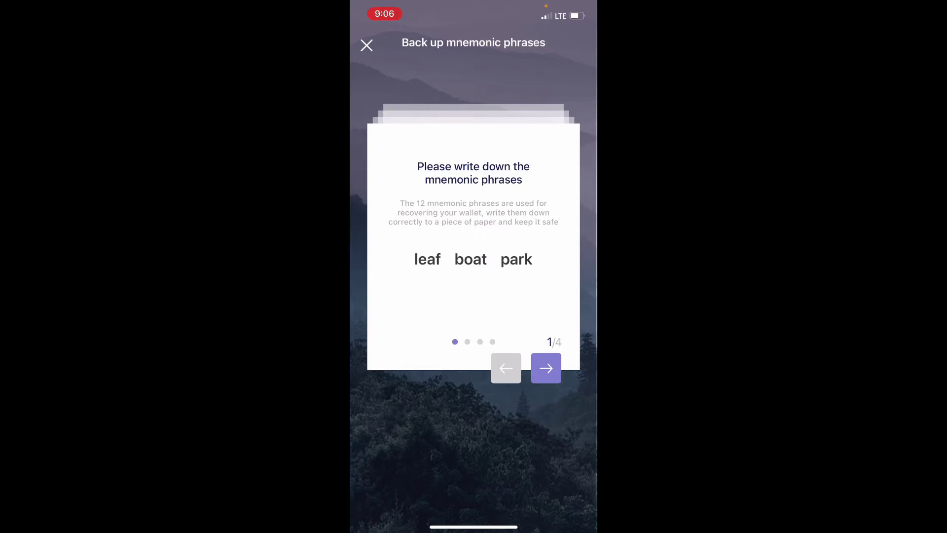
left_click(546, 368)
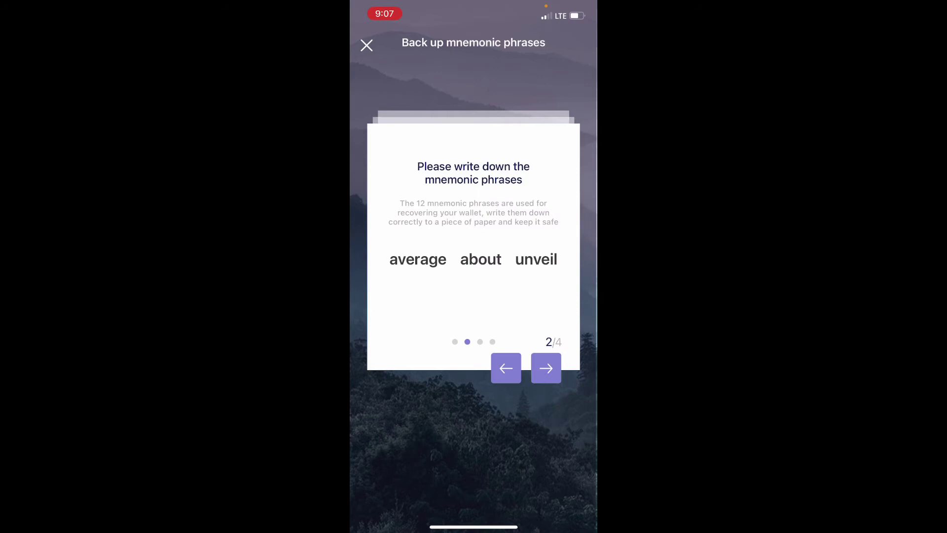
left_click(545, 368)
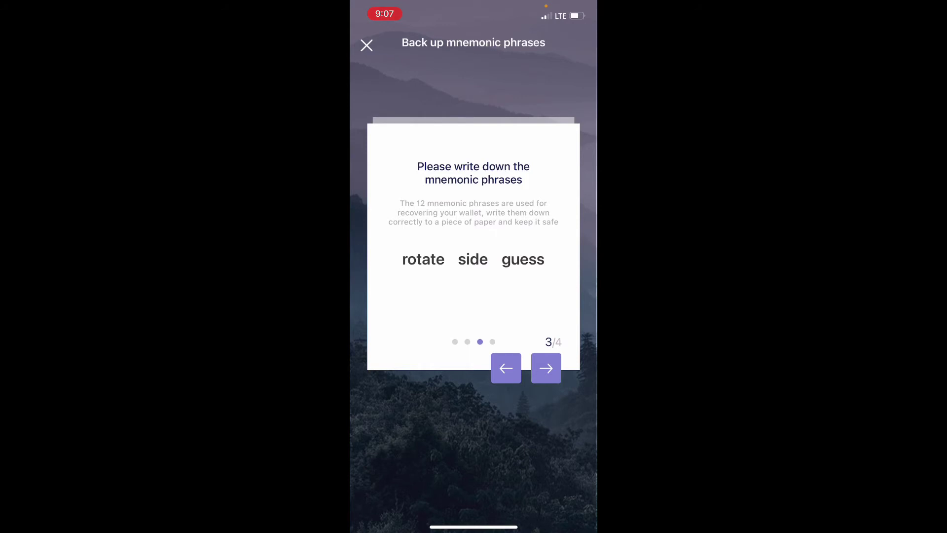
left_click(546, 367)
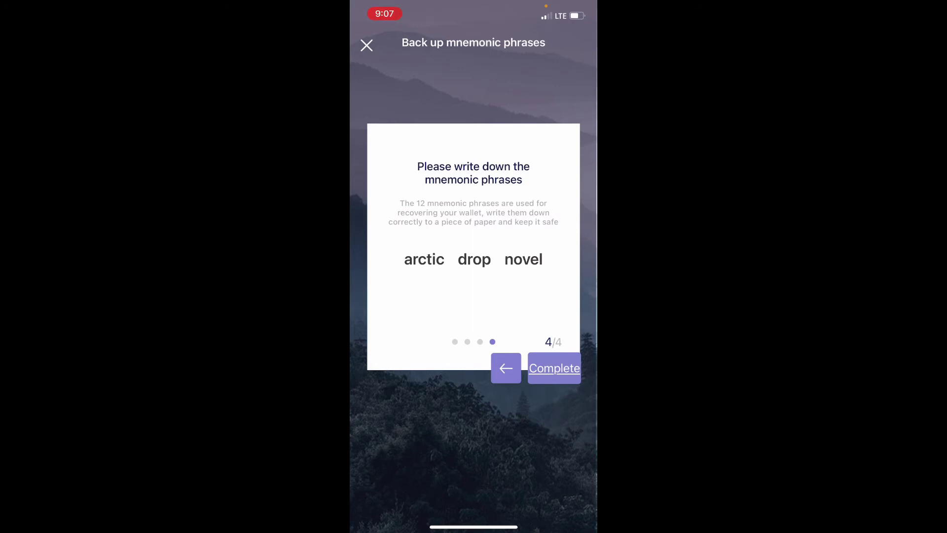
left_click(554, 367)
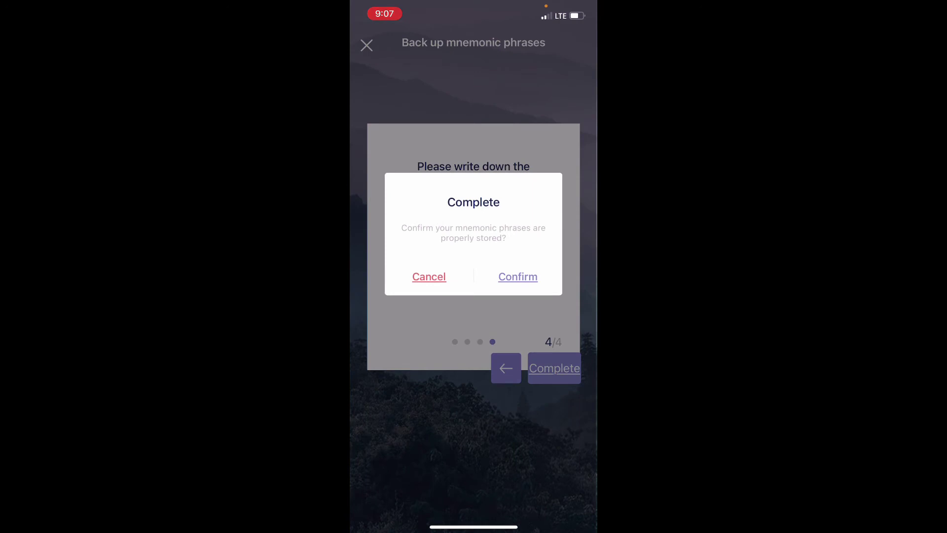
left_click(518, 276)
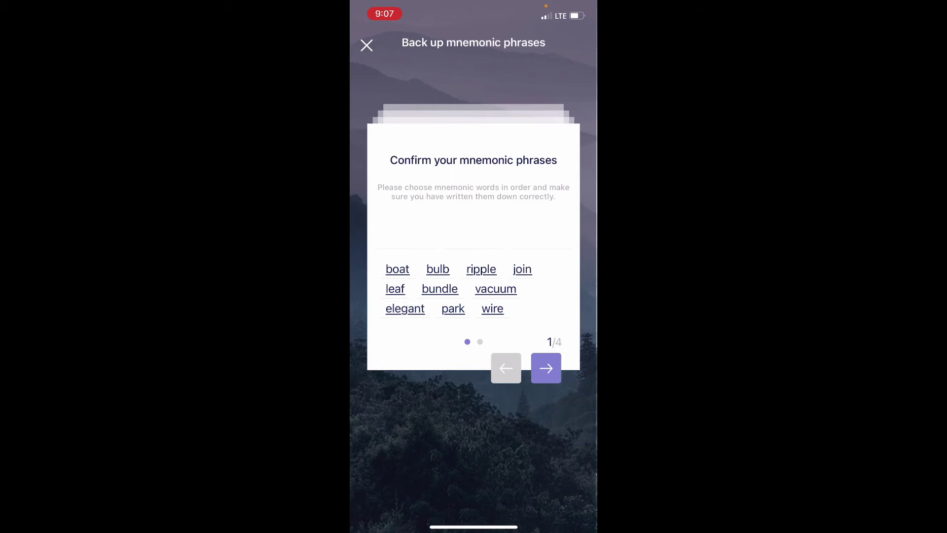
left_click(396, 289)
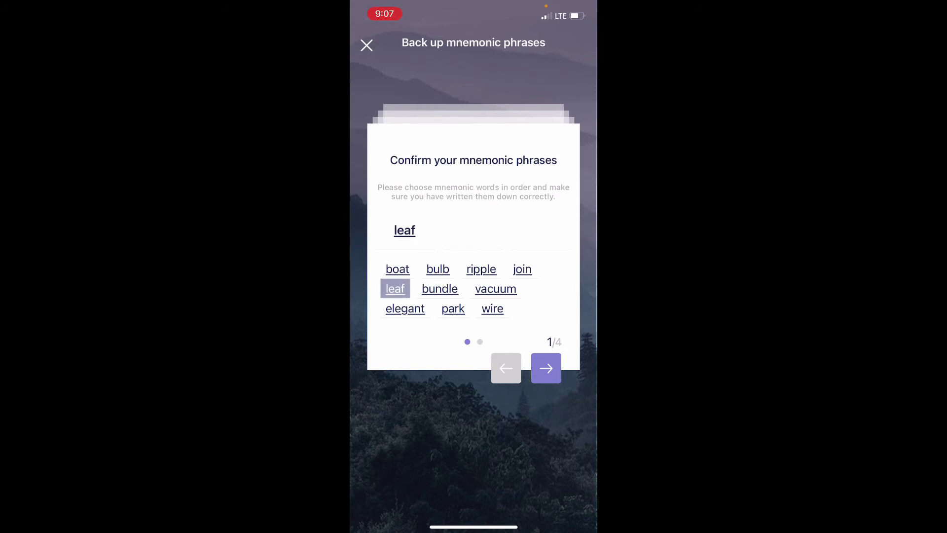
left_click(398, 269)
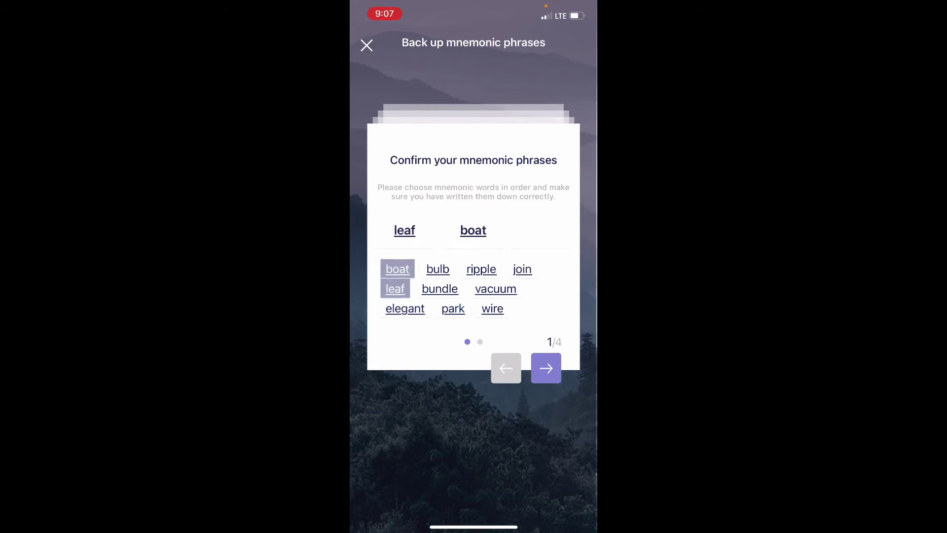
left_click(453, 309)
left_click(546, 368)
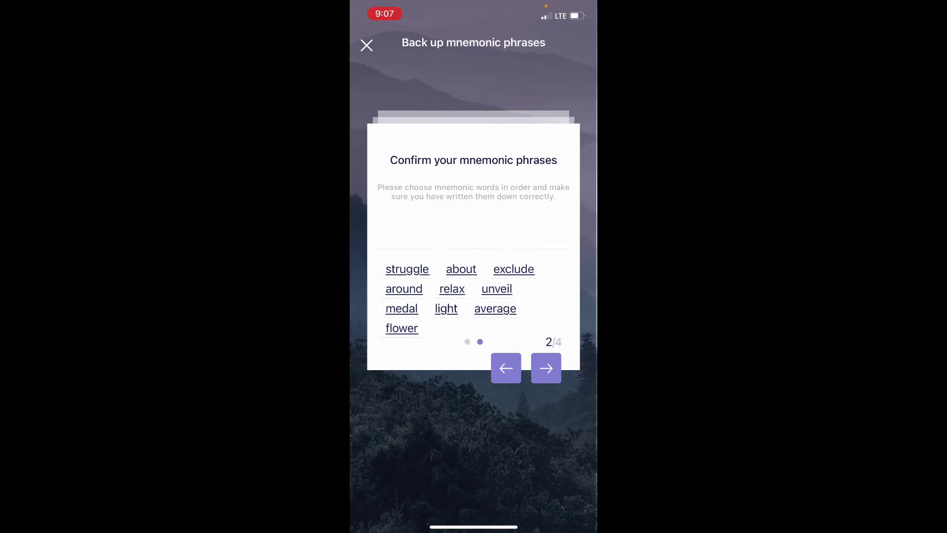
left_click(495, 309)
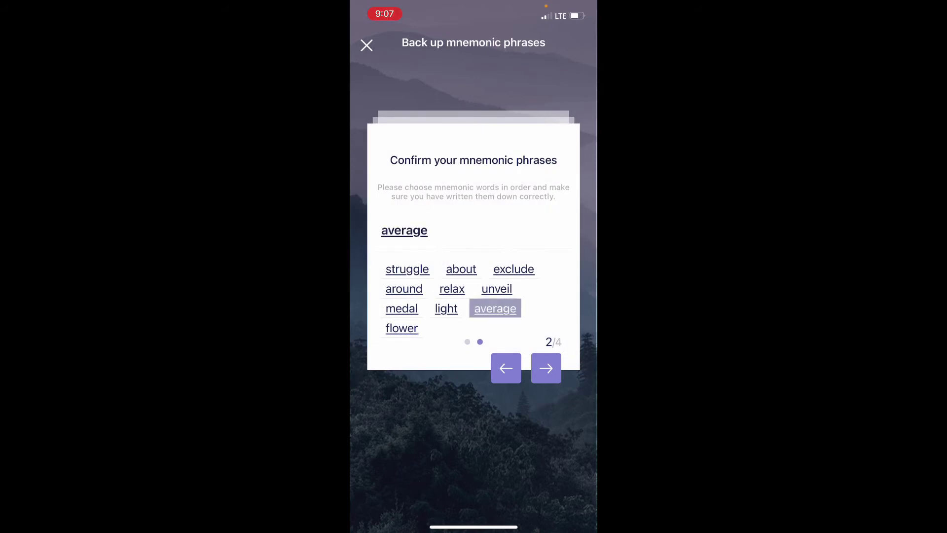
left_click(462, 269)
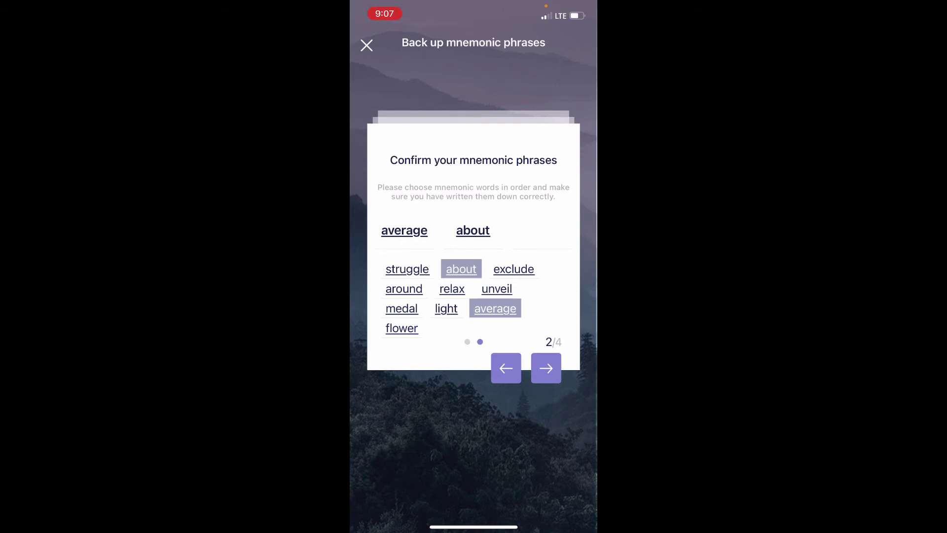
left_click(496, 289)
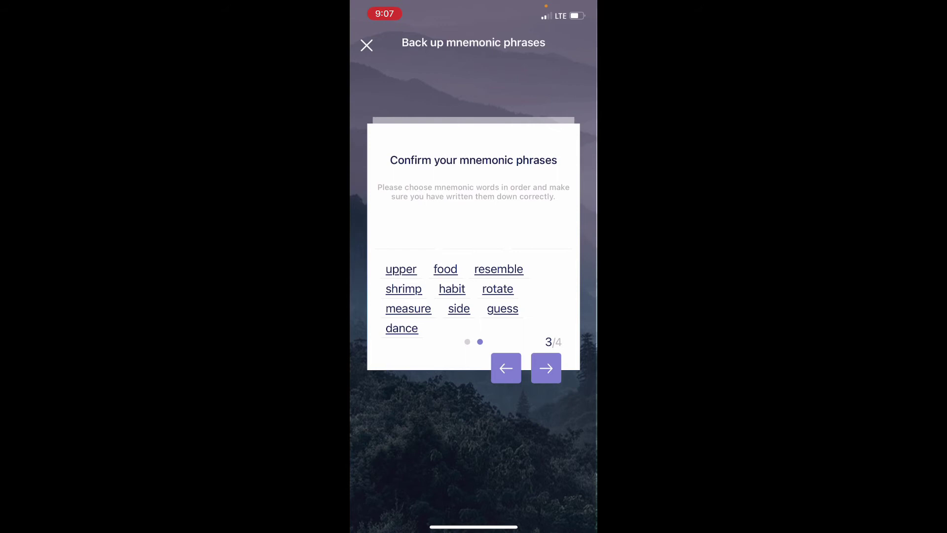
left_click(498, 288)
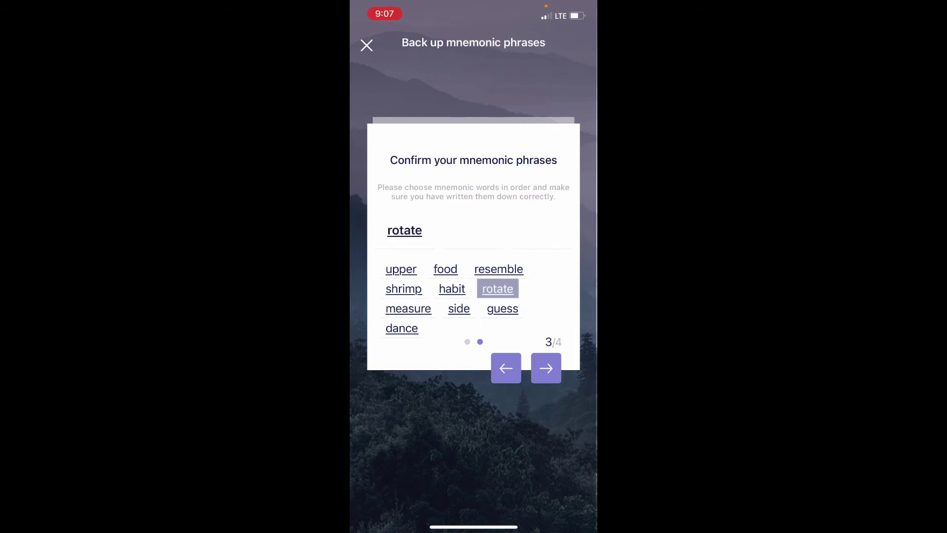
left_click(459, 309)
left_click(503, 309)
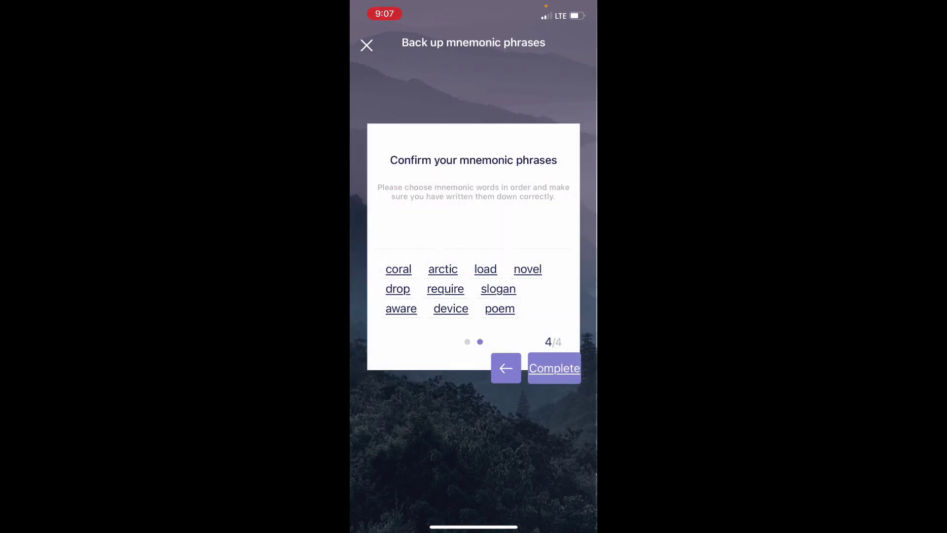
left_click(443, 269)
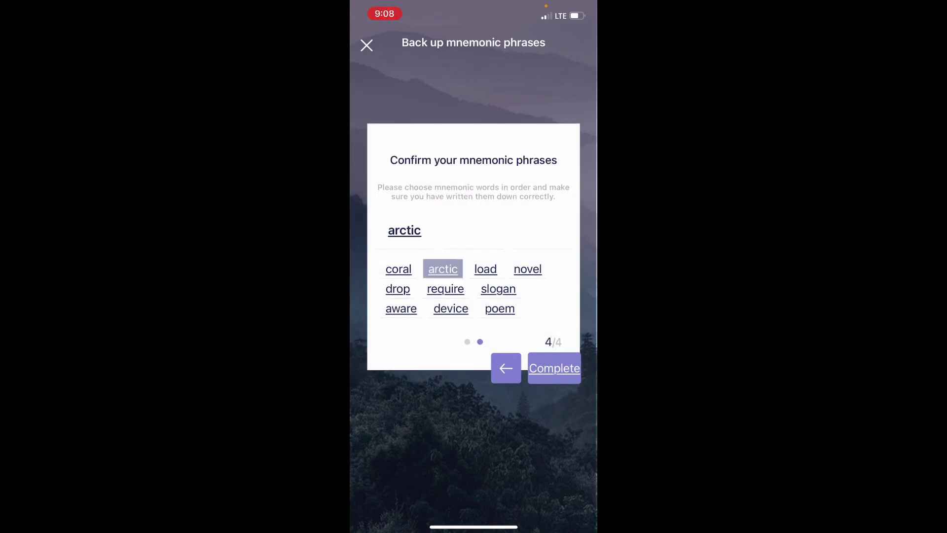
left_click(397, 289)
left_click(528, 269)
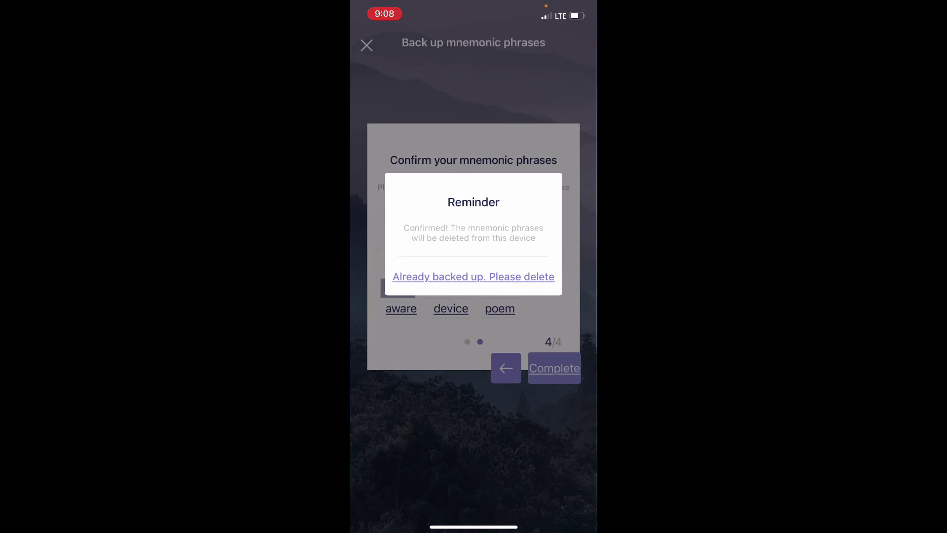
Acknowledge the backup and delete the phrases from the device, landing on the Tutorial assets list
left_click(473, 276)
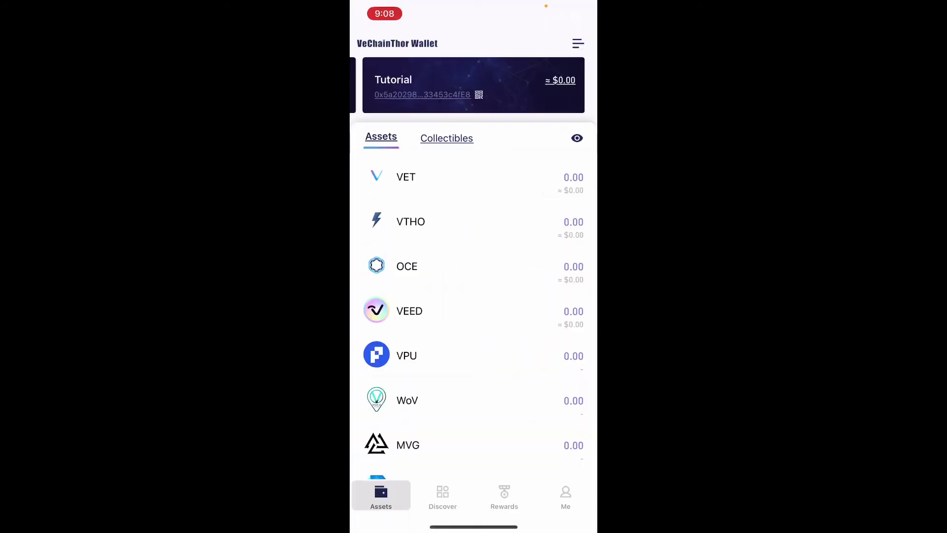
scroll(474, 310, "down", 3)
scroll(474, 310, "down", 10)
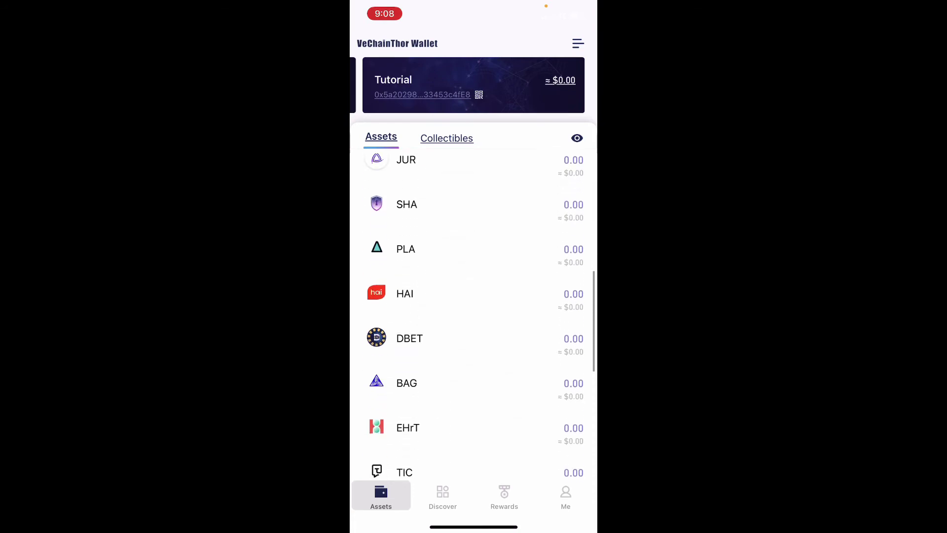
scroll(474, 311, "up", 2)
scroll(474, 311, "up", 10)
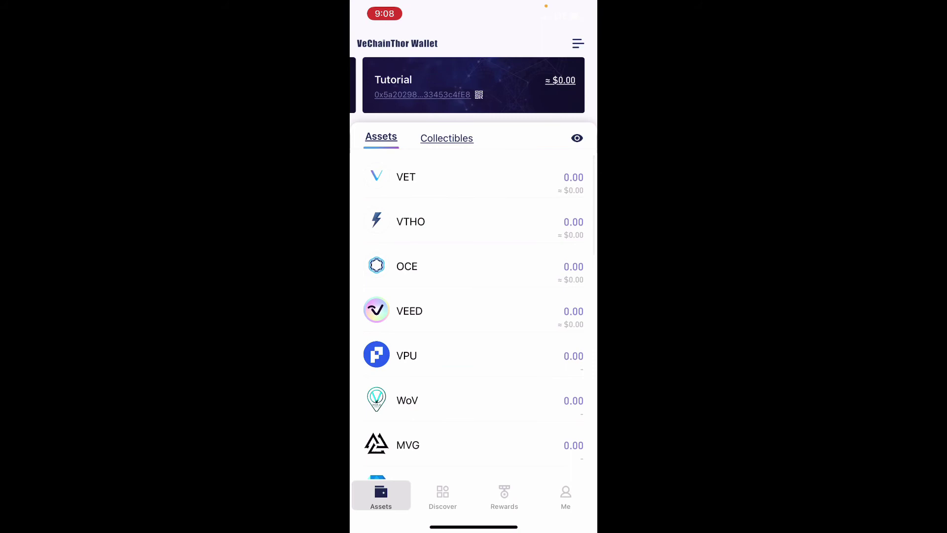
scroll(474, 311, "down", 5)
scroll(474, 312, "down", 5)
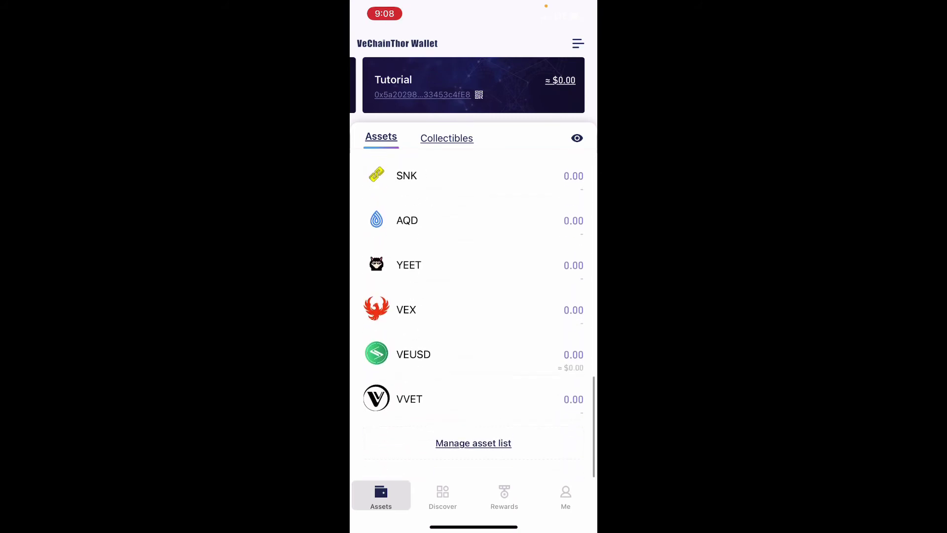
In Manage asset list, switch off OCE, VEED, VPU, WoV, MVG, GEMS and JUR
left_click(473, 442)
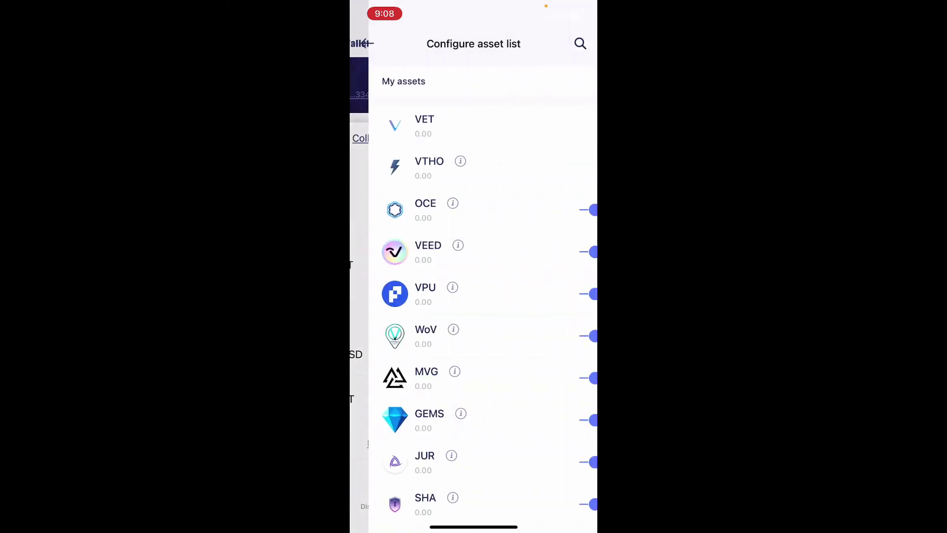
left_click(572, 209)
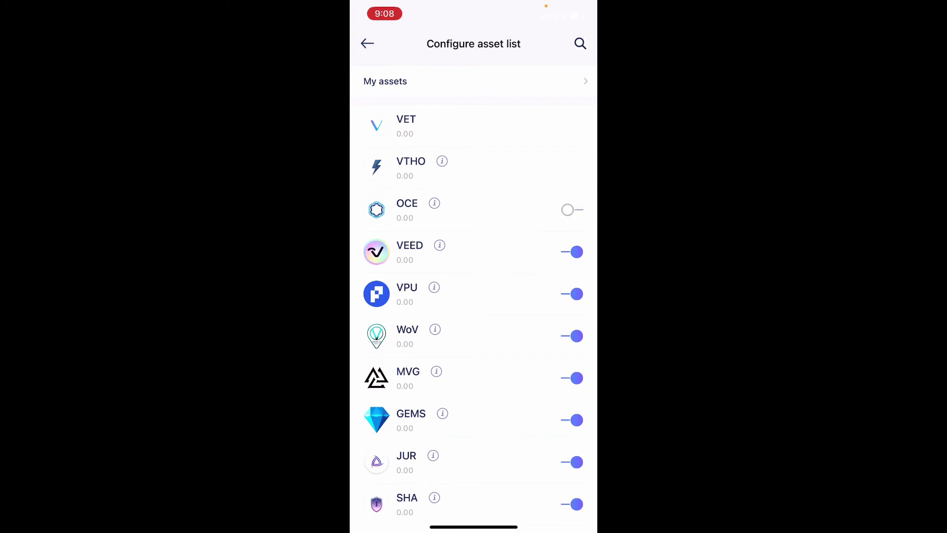
left_click(573, 251)
left_click(572, 294)
left_click(572, 335)
left_click(571, 377)
scroll(474, 296, "down", 1)
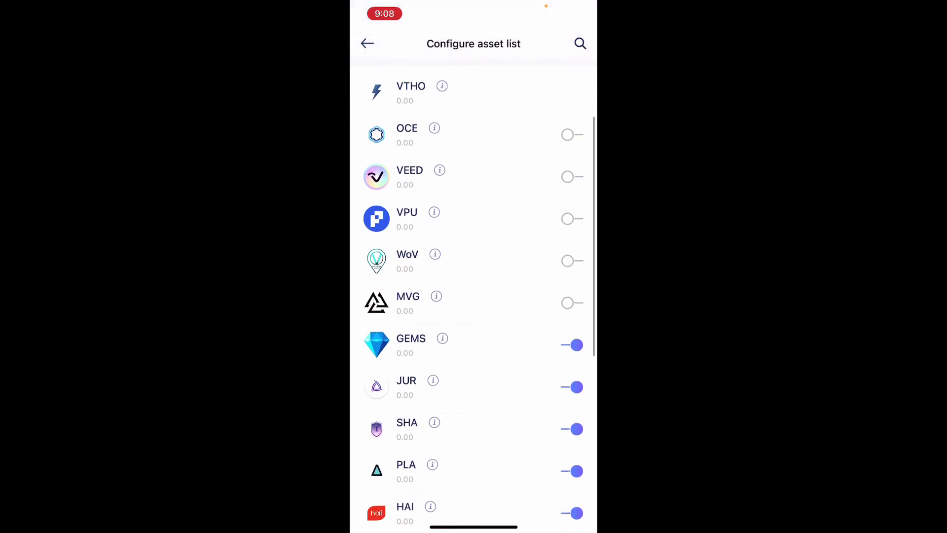
left_click(571, 323)
left_click(572, 364)
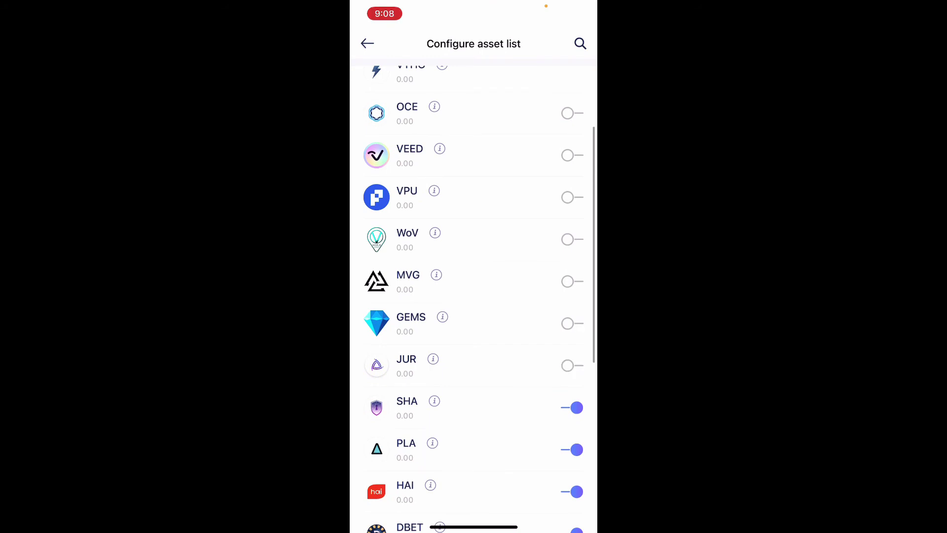
scroll(474, 296, "down", 2)
Switch off SHA, PLA, HAI, DBET, BAG, EHrT, TIC and SNK, then return to the asset overview
left_click(572, 328)
left_click(572, 370)
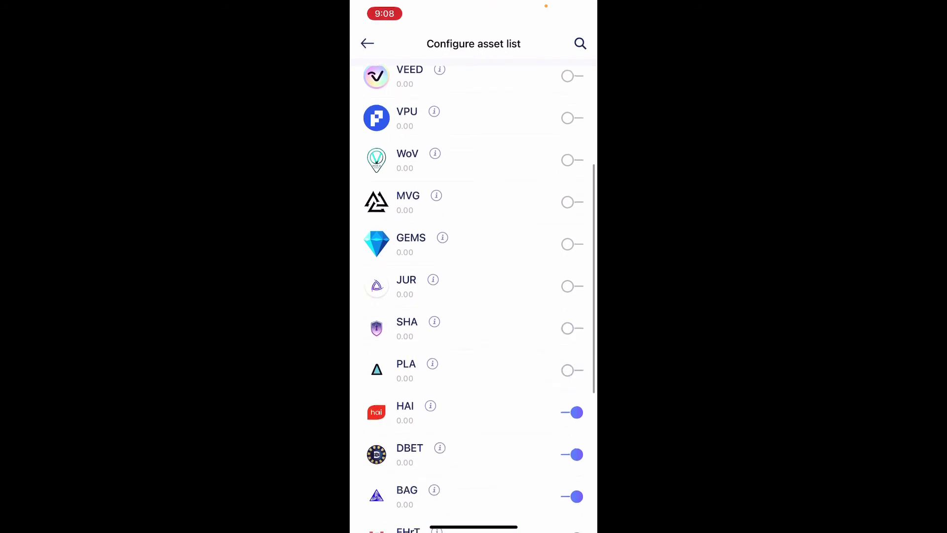
left_click(572, 412)
scroll(474, 296, "down", 2)
left_click(572, 373)
left_click(572, 415)
left_click(572, 457)
scroll(474, 297, "down", 5)
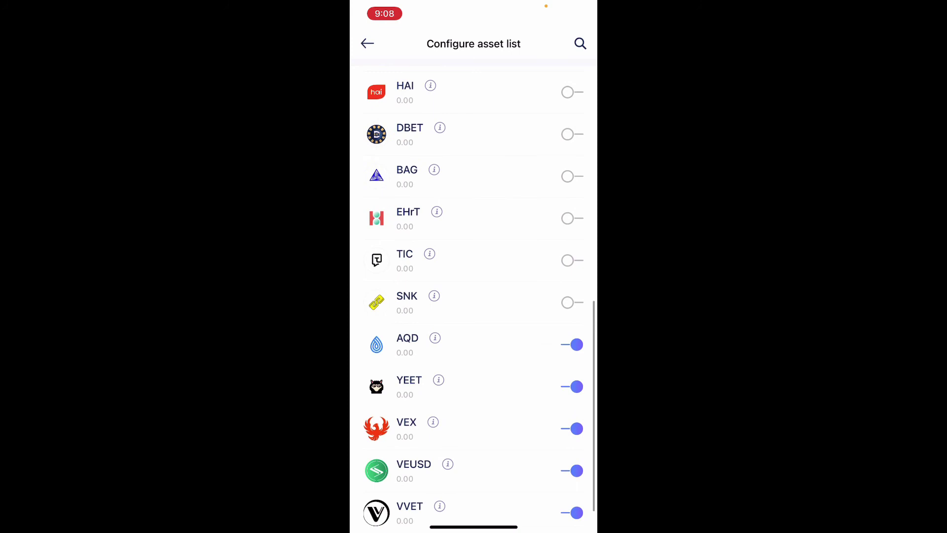
left_click(367, 43)
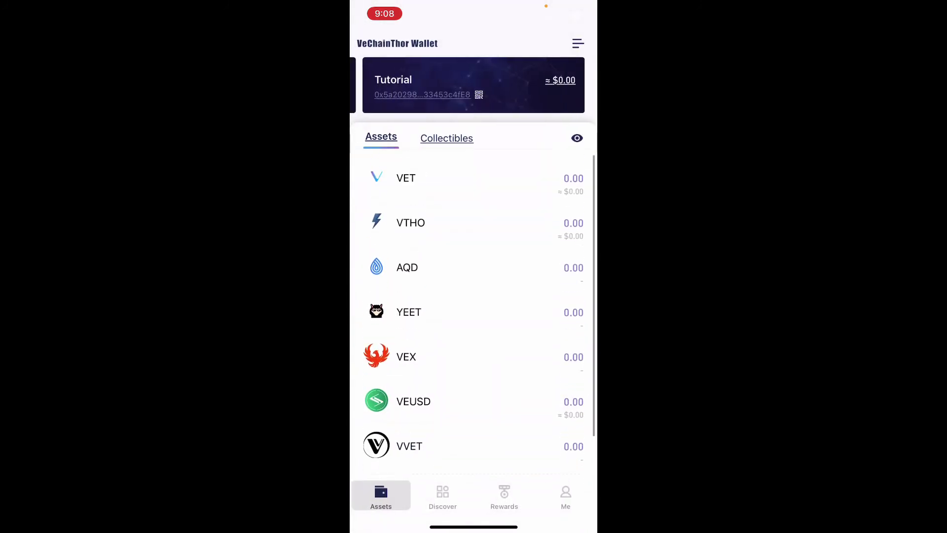
scroll(473, 318, "down", 2)
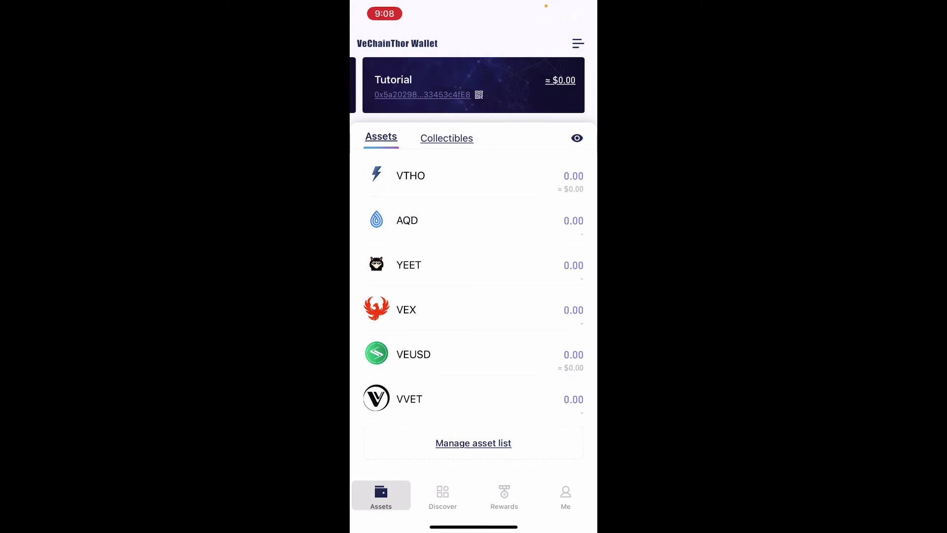
scroll(474, 312, "up", 2)
Show the Discover page with its Recent Use DApps and Apps List
left_click(443, 496)
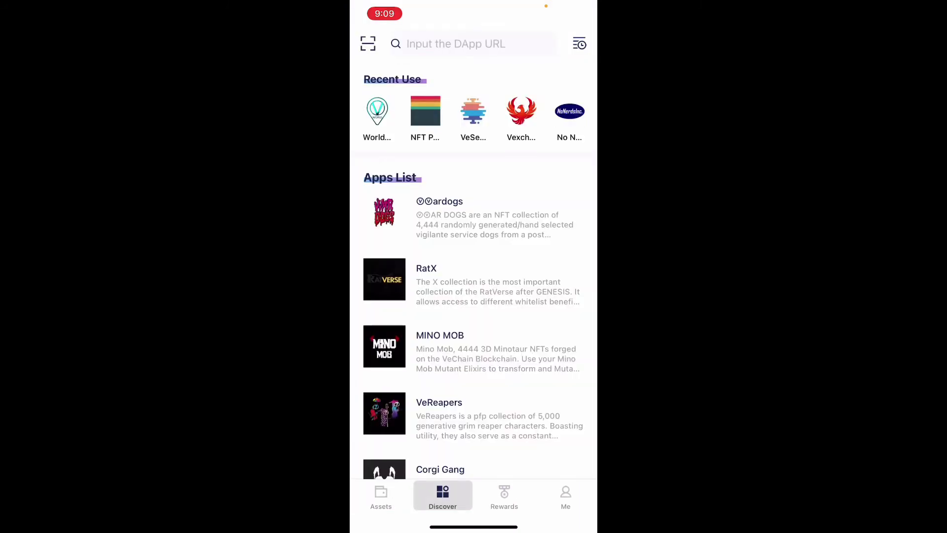
scroll(473, 281, "down", 1)
scroll(473, 281, "down", 1)
scroll(473, 281, "down", 1)
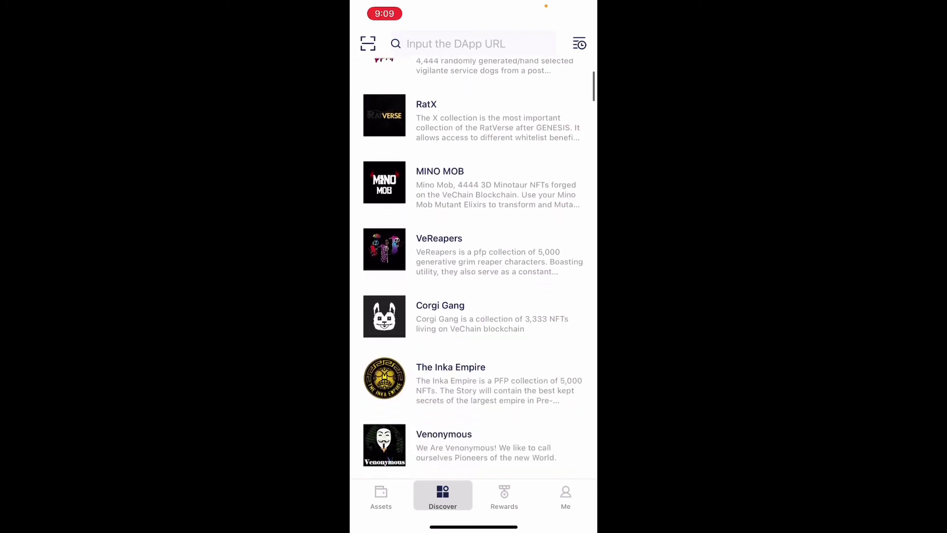
scroll(474, 281, "down", 3)
scroll(474, 281, "down", 3)
scroll(474, 282, "down", 5)
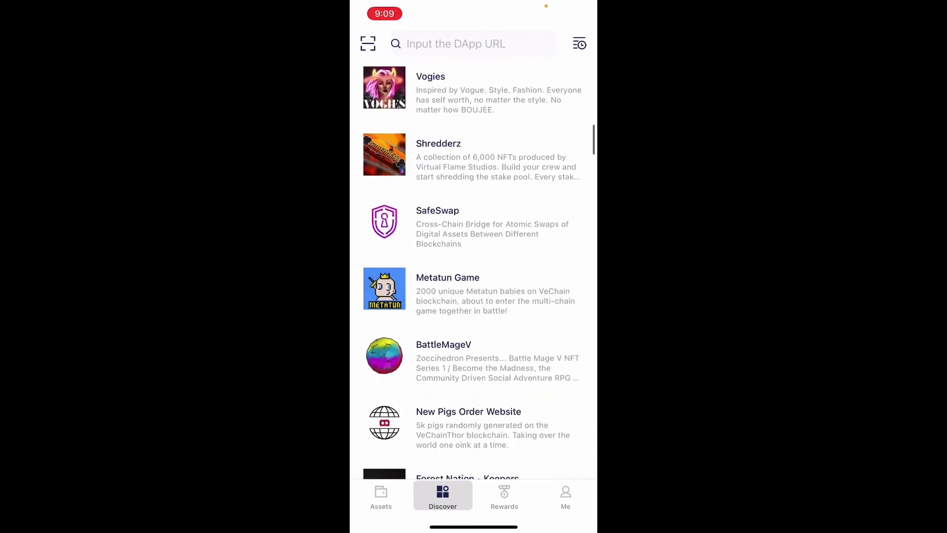
scroll(473, 281, "down", 5)
scroll(473, 281, "down", 3)
scroll(473, 281, "down", 4)
scroll(473, 281, "down", 5)
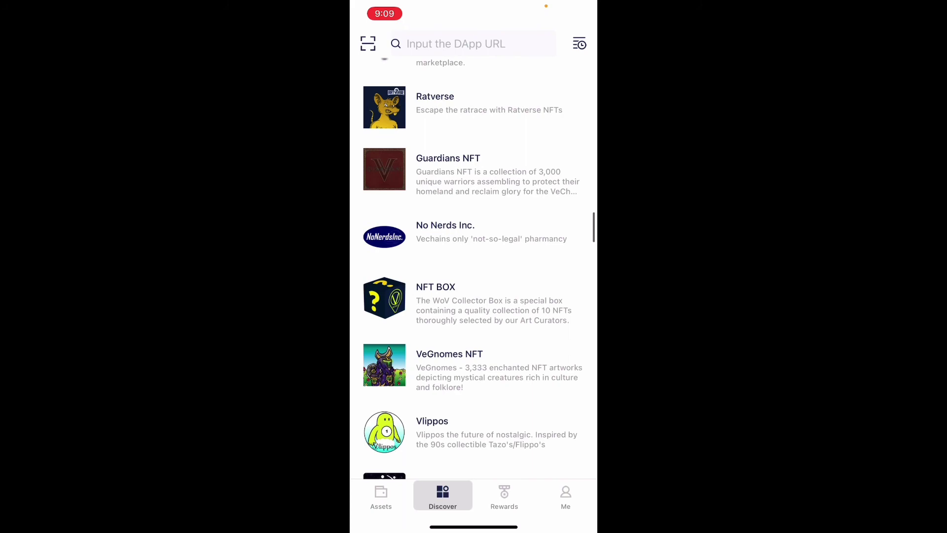
scroll(474, 281, "down", 5)
scroll(474, 281, "down", 5)
scroll(474, 282, "down", 5)
scroll(474, 281, "down", 5)
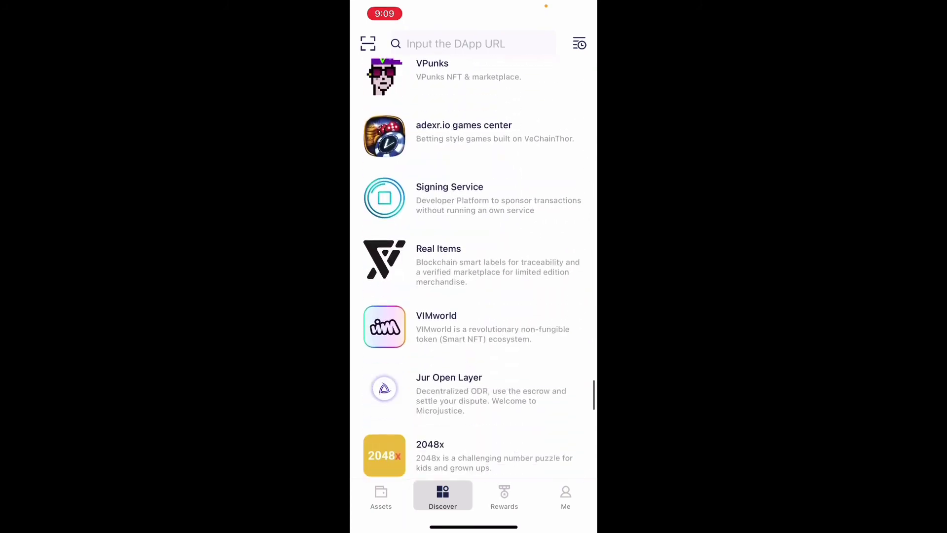
scroll(473, 281, "down", 5)
scroll(474, 281, "up", 3)
scroll(474, 282, "up", 1)
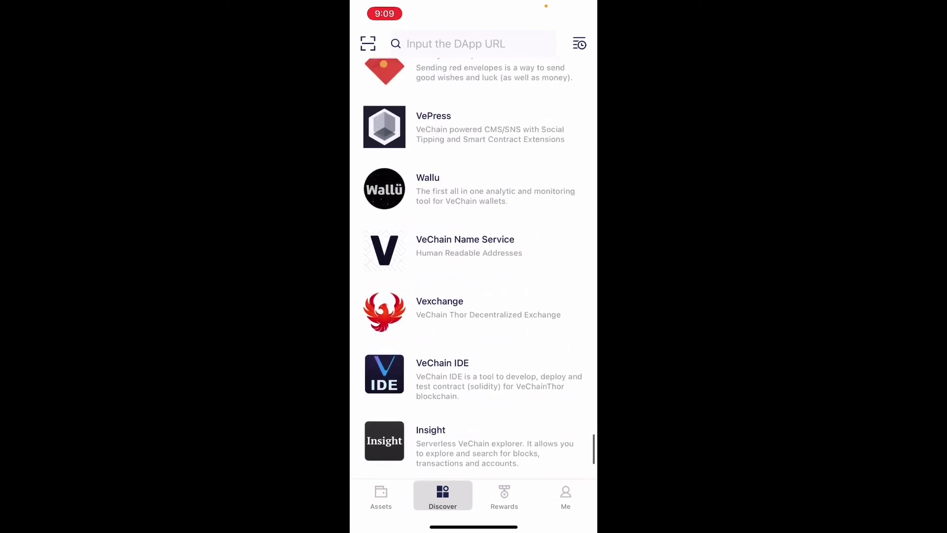
scroll(473, 281, "up", 4)
scroll(474, 282, "up", 3)
scroll(473, 281, "up", 3)
scroll(473, 281, "up", 3)
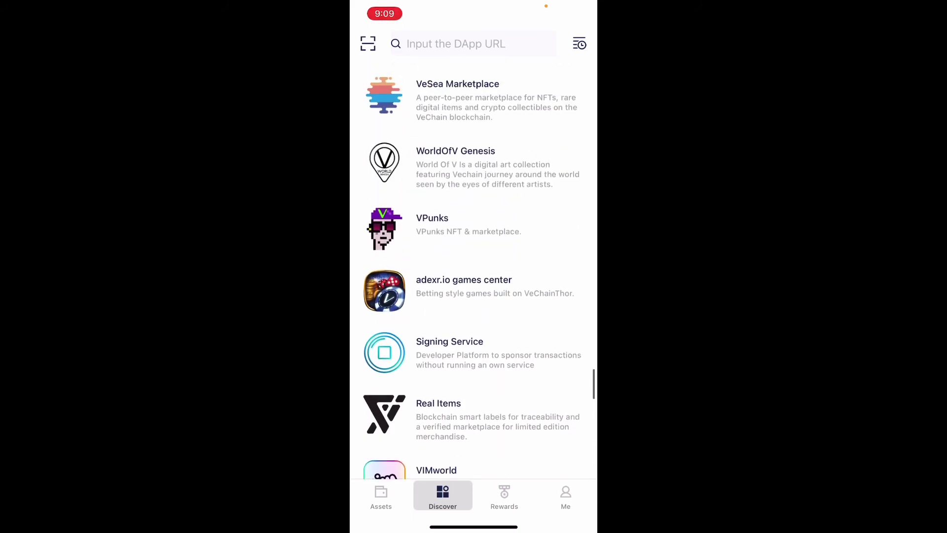
scroll(474, 281, "up", 4)
scroll(473, 282, "up", 3)
scroll(473, 281, "up", 3)
scroll(474, 281, "up", 3)
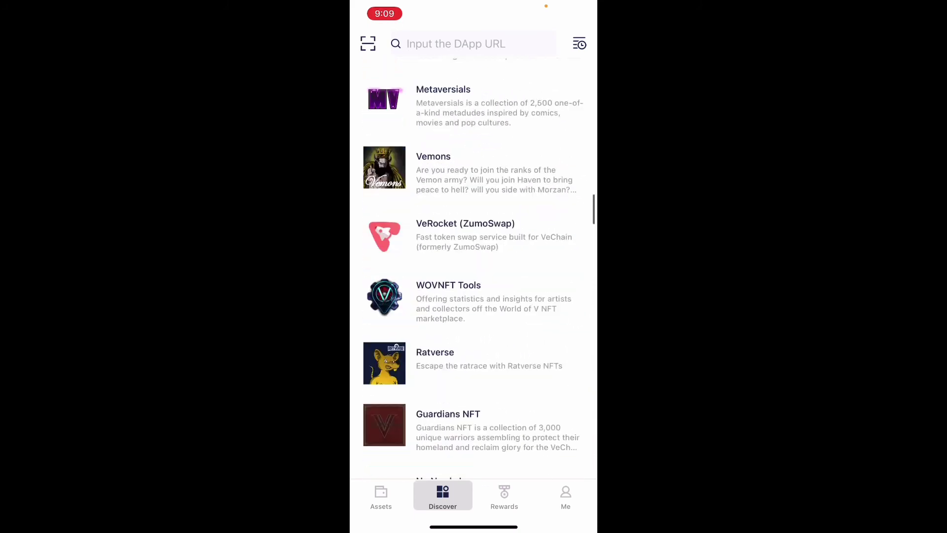
scroll(473, 282, "up", 3)
scroll(474, 281, "up", 4)
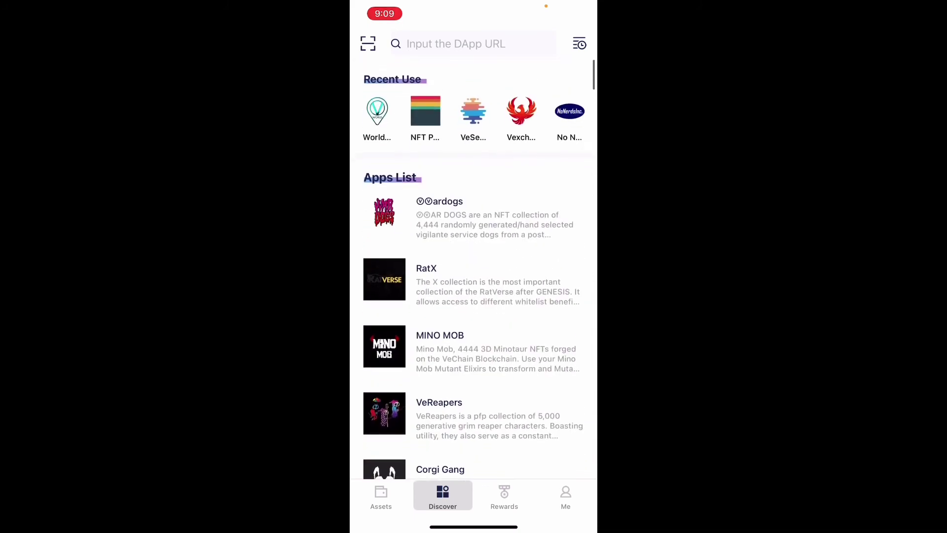